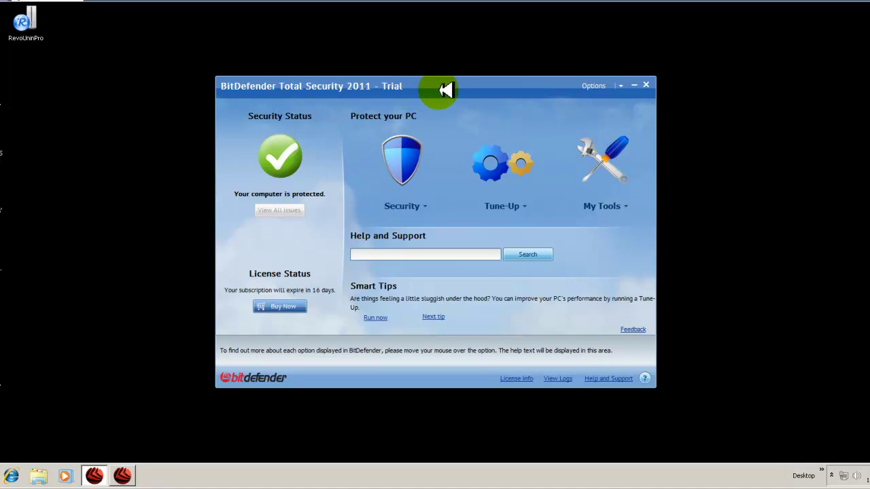
Review the alert and general settings in the product preferences and close them without changing any switch
mouse_move(446, 88)
mouse_down()
mouse_move(499, 93)
mouse_move(479, 83)
mouse_move(451, 89)
mouse_up()
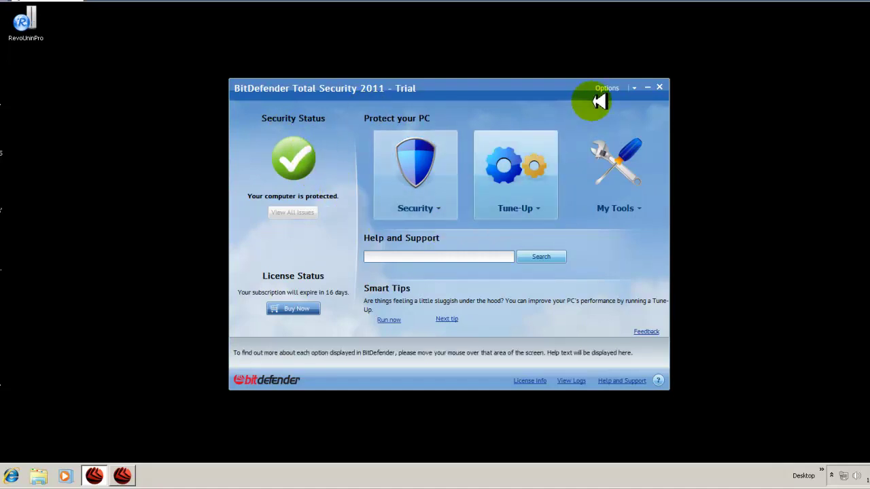
click(635, 87)
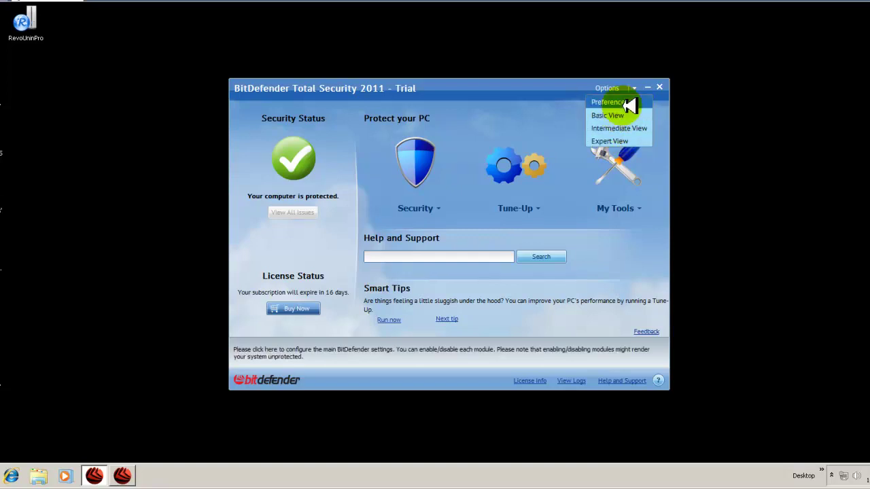
key(Escape)
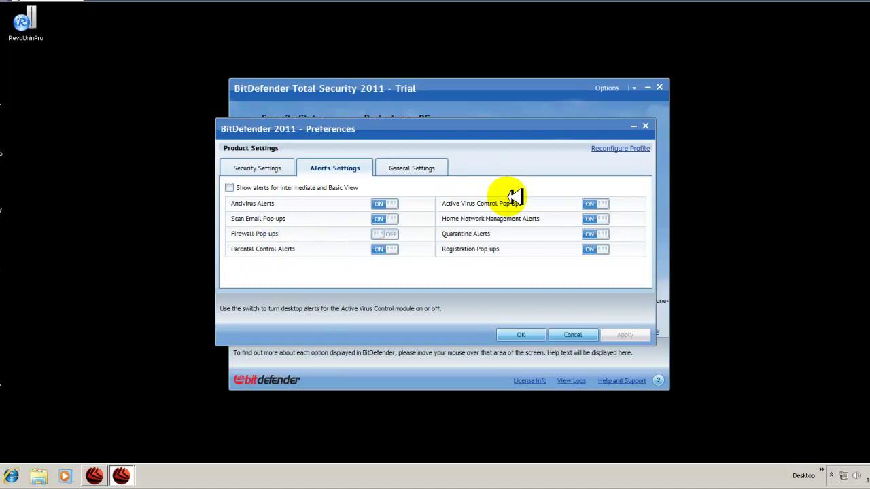
click(410, 169)
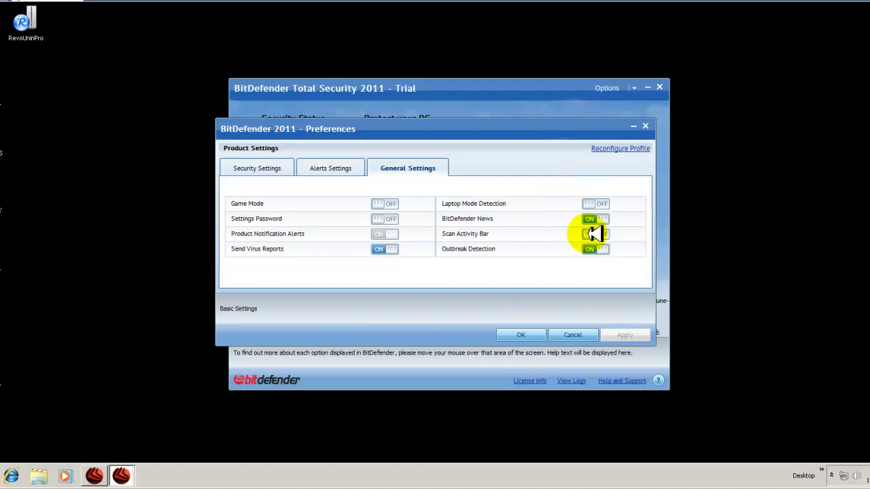
click(525, 333)
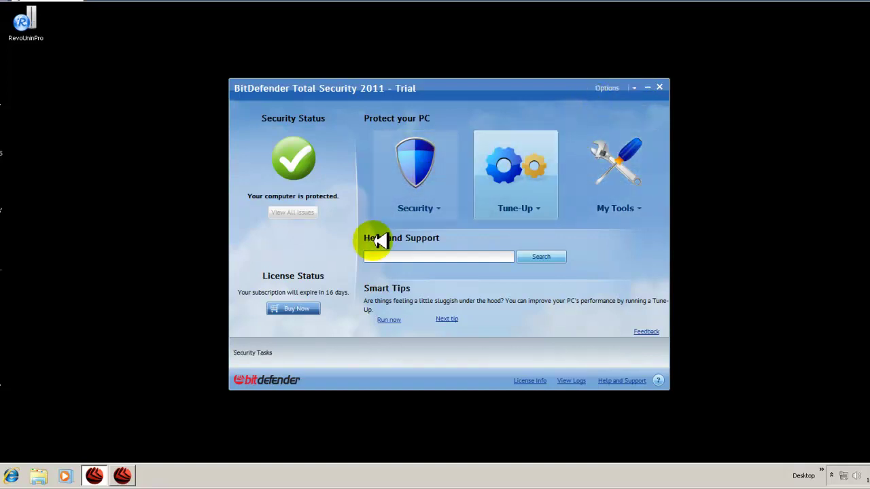
Review the modules that can be added to the Security and Tune-Up menus, leaving both selections unsaved
click(434, 184)
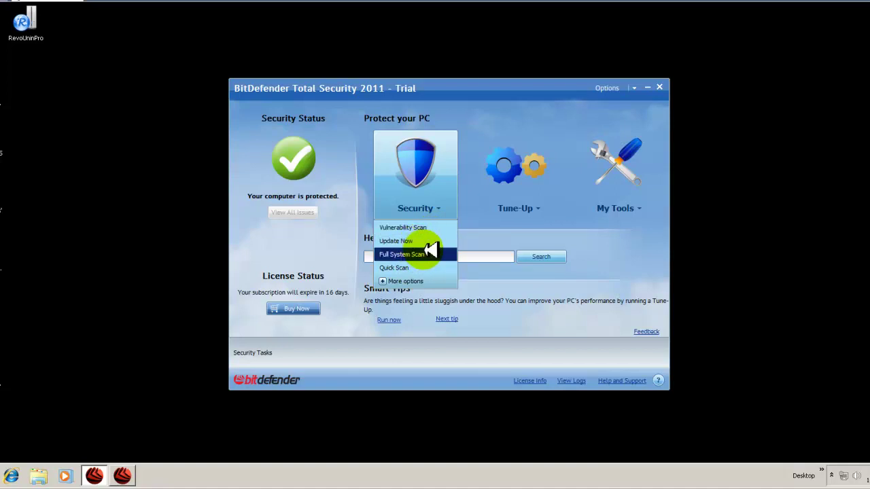
click(421, 272)
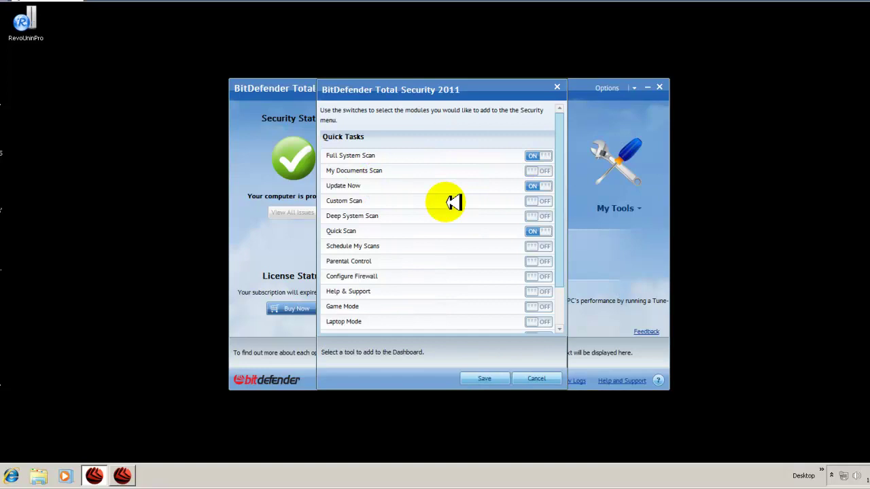
click(536, 378)
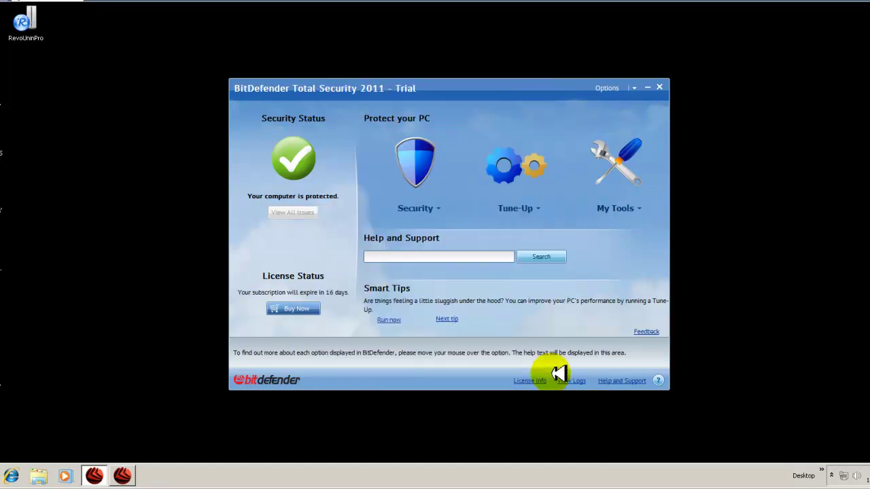
click(555, 199)
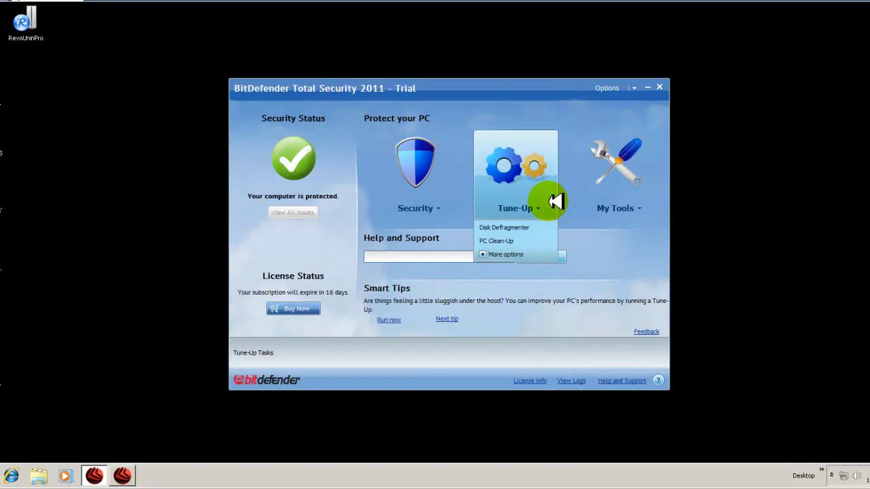
click(523, 253)
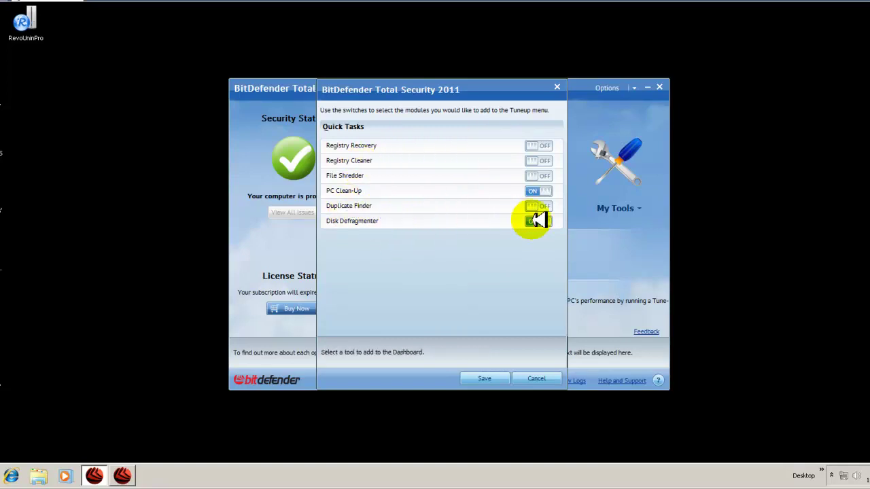
click(532, 378)
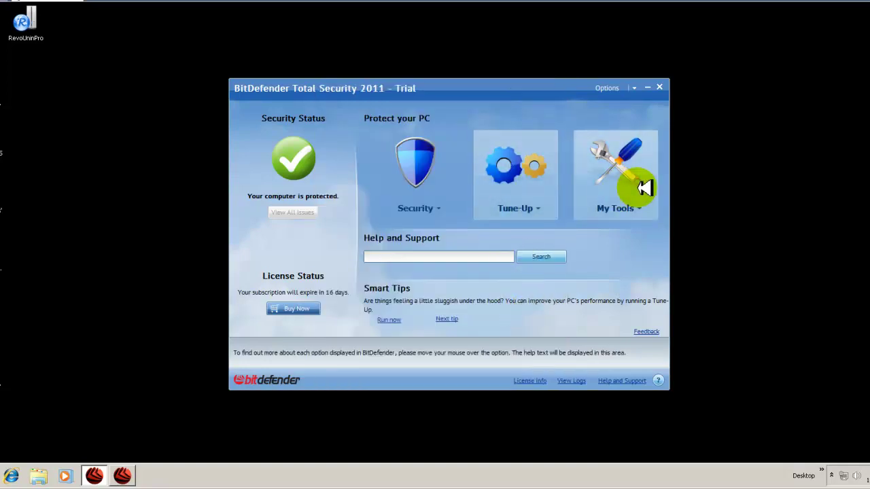
Review the quick tasks and settings that can be added to the My Tools menu, leaving without saving
click(632, 185)
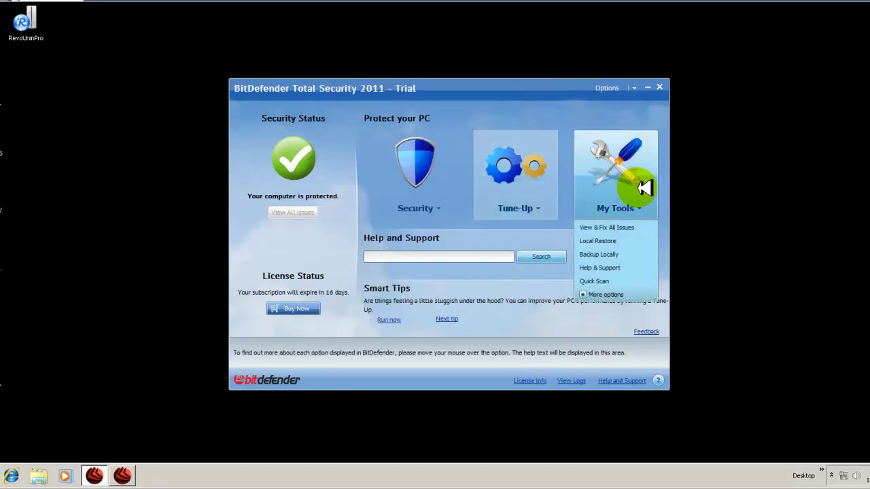
click(641, 294)
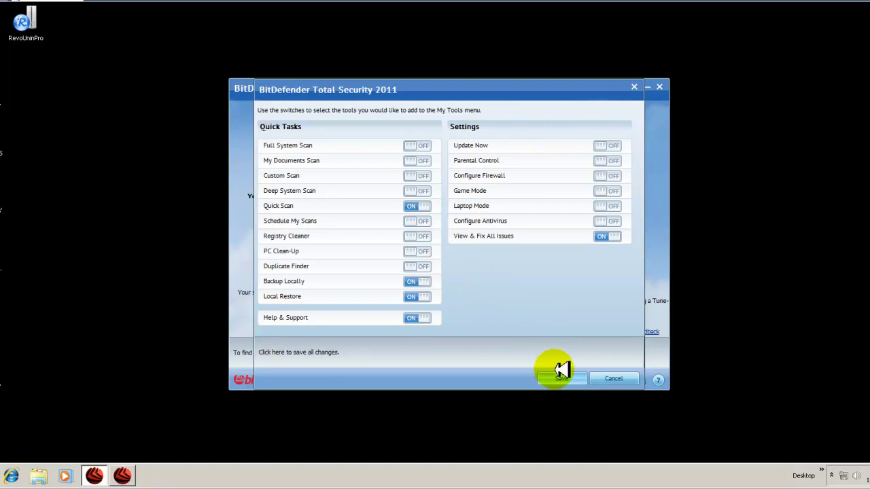
click(625, 379)
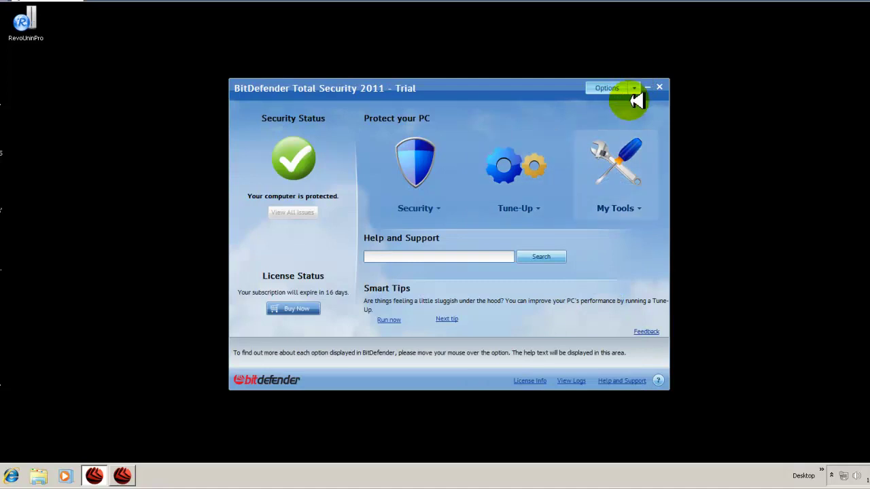
Switch to Intermediate View and look through its Security, Tune-Up, File Storage and Network sections
click(635, 89)
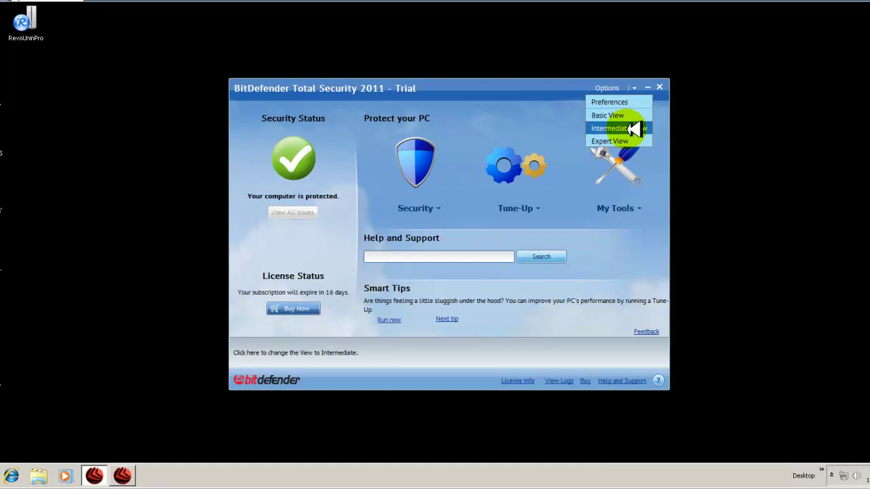
click(573, 159)
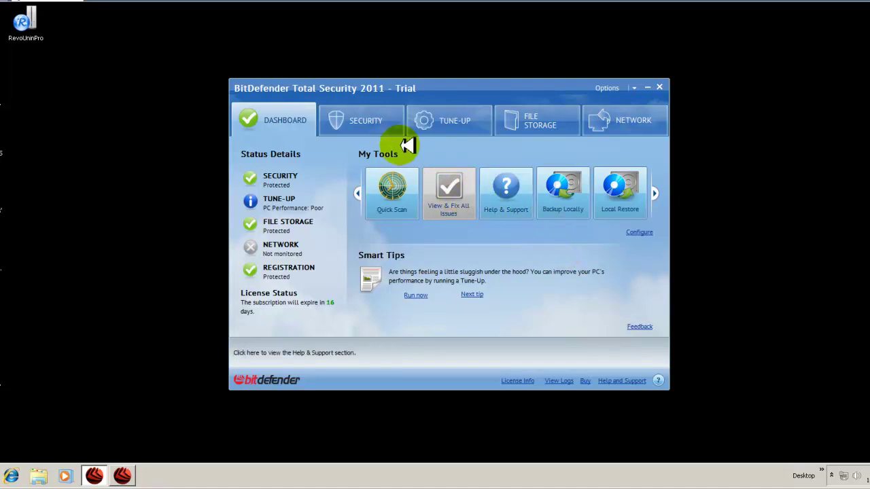
click(383, 123)
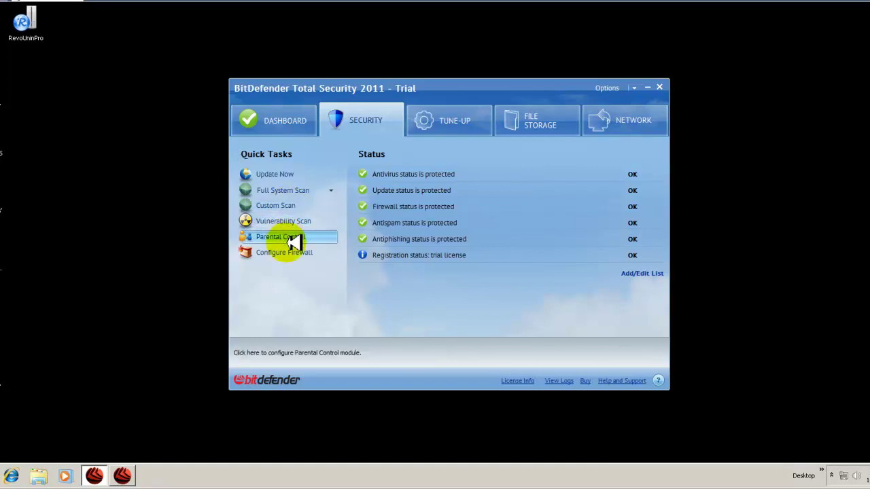
click(469, 122)
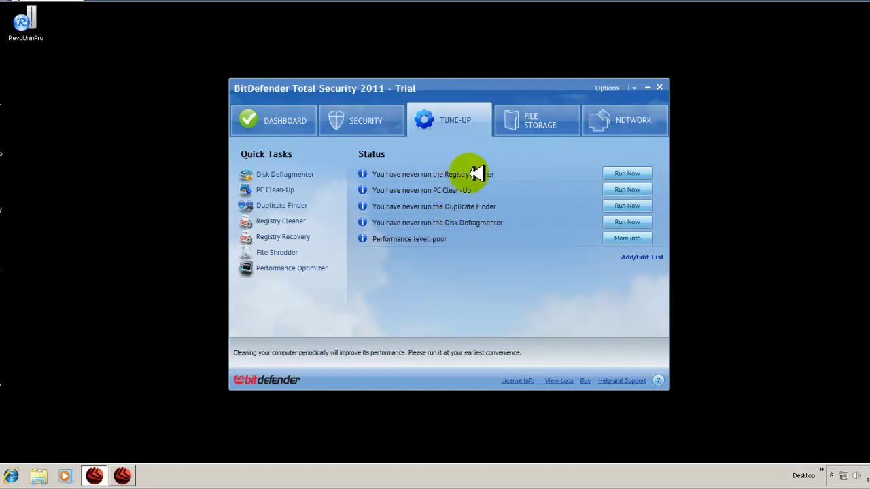
click(547, 123)
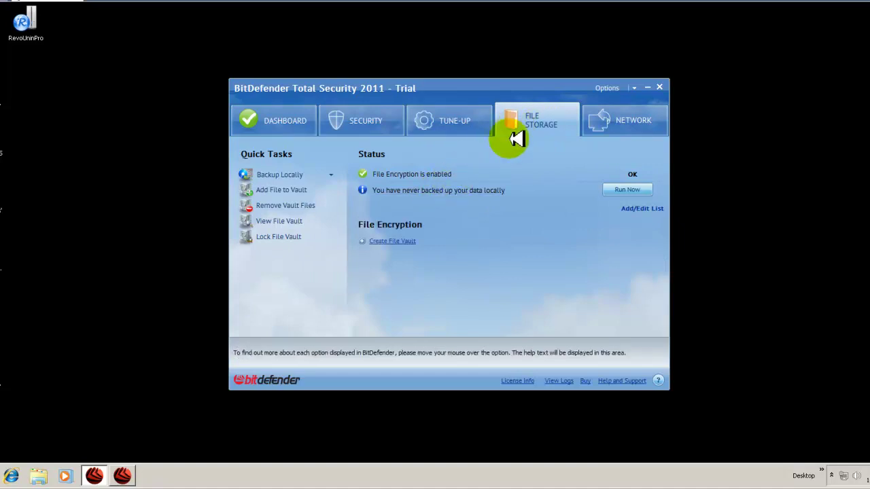
click(611, 122)
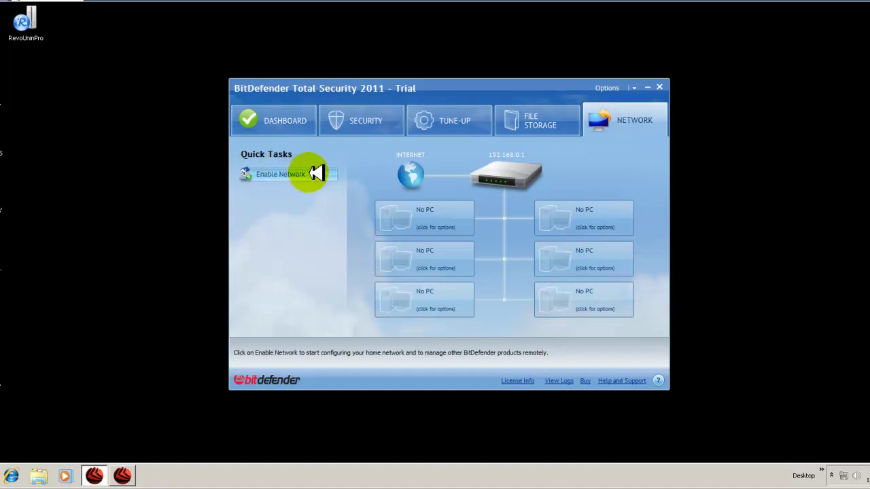
Switch to Expert View and display the General module's settings
click(633, 96)
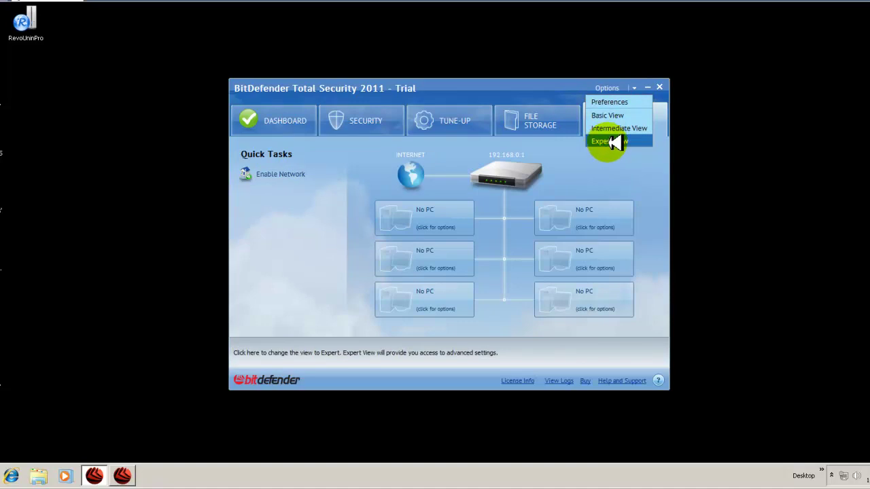
mouse_move(613, 141)
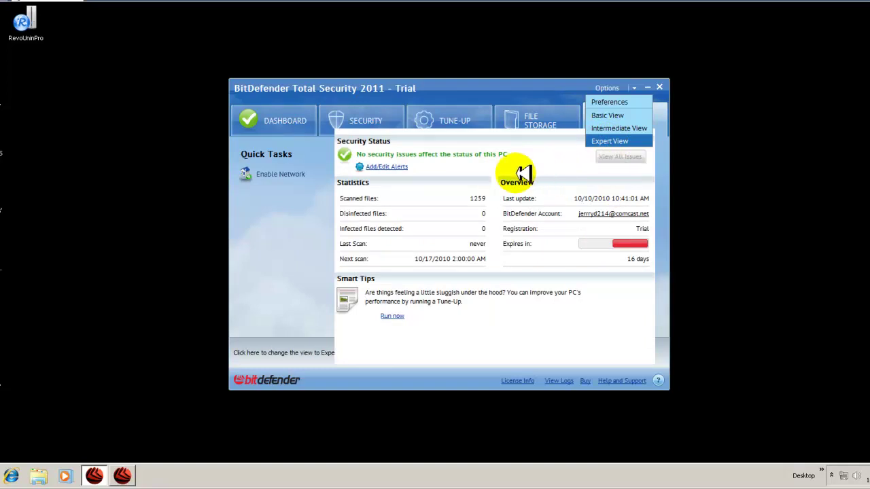
click(603, 140)
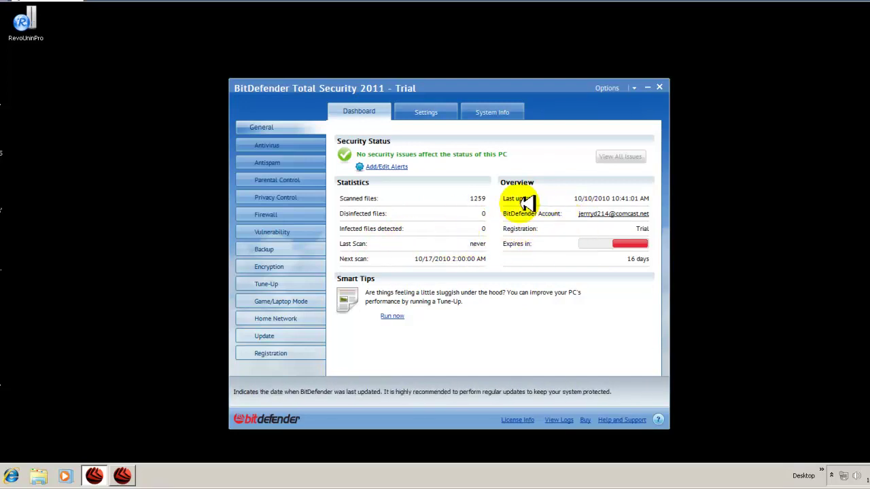
click(435, 113)
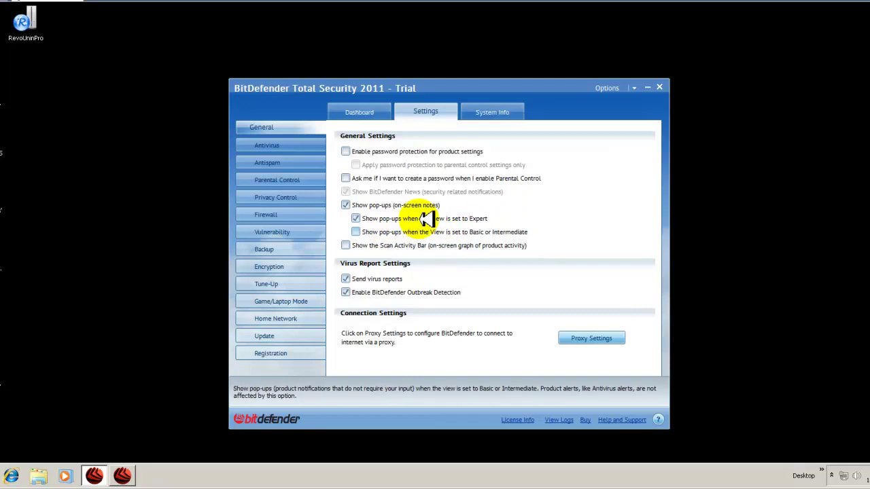
Display the current system information, expand the Processes group and look through the running processes
click(511, 114)
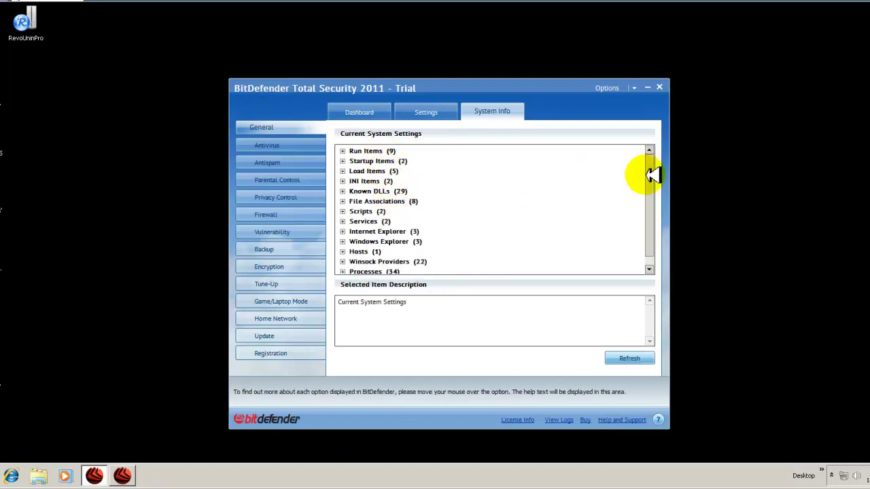
mouse_move(653, 210)
mouse_down()
mouse_move(653, 234)
mouse_move(652, 202)
mouse_up()
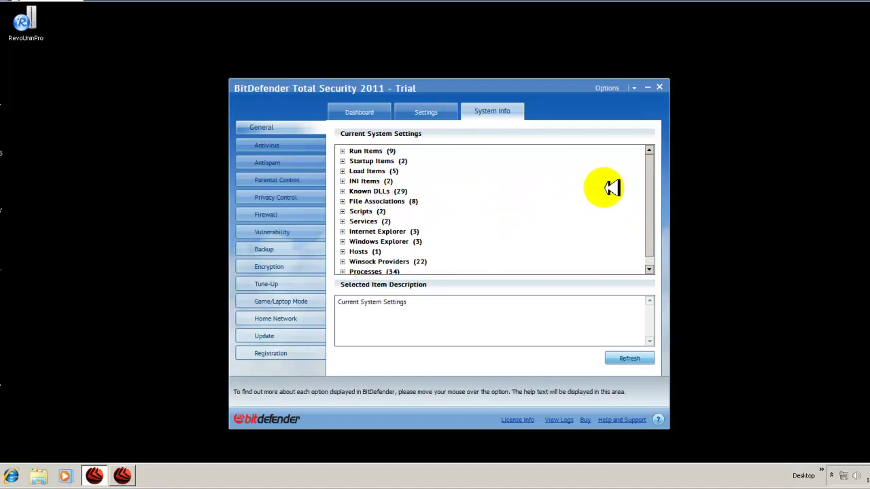
drag(654, 235, 655, 246)
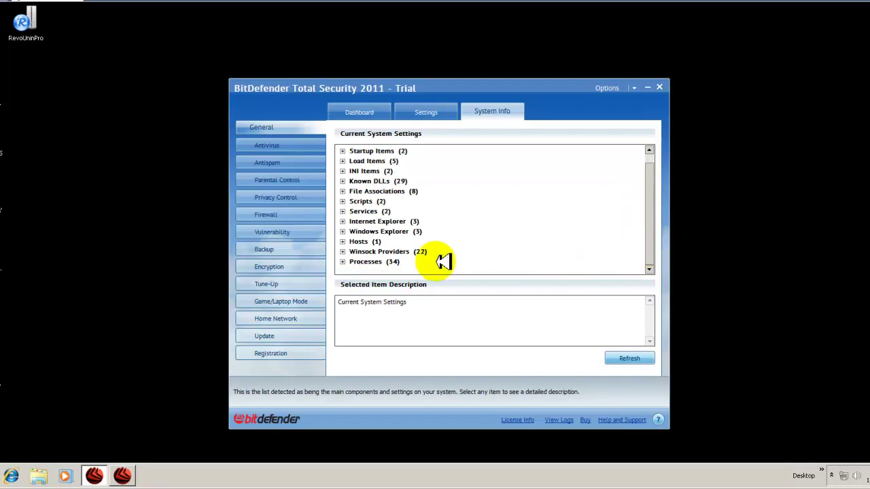
click(343, 261)
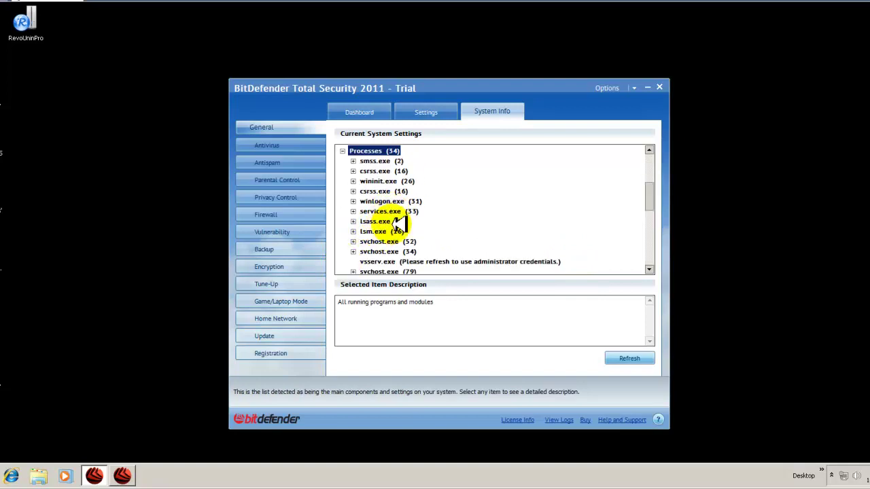
scroll(392, 214, down, 1)
scroll(393, 214, down, 1)
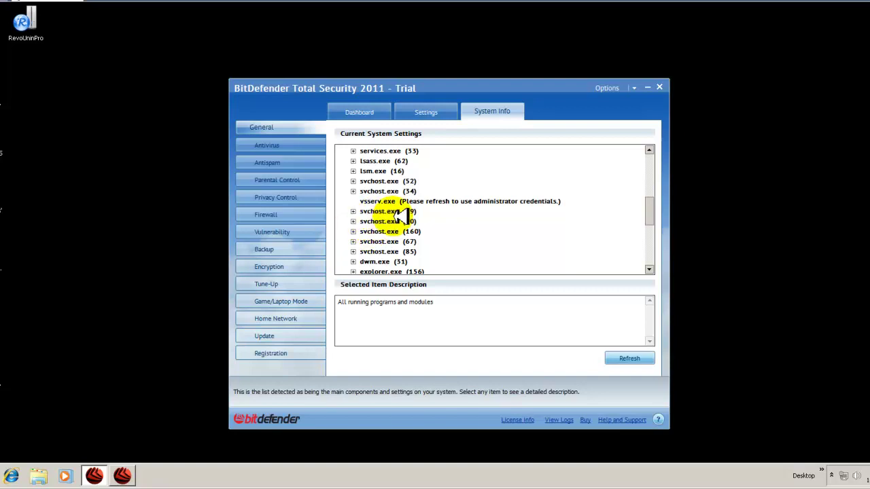
Examine the modules loaded by the svchost.exe process just below vsserv.exe, collapse it and look through the remaining processes
click(356, 211)
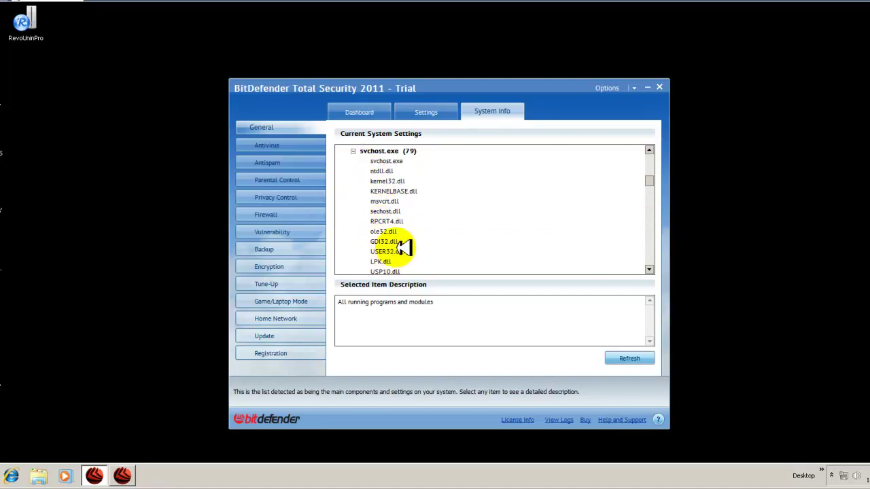
scroll(412, 190, down, 4)
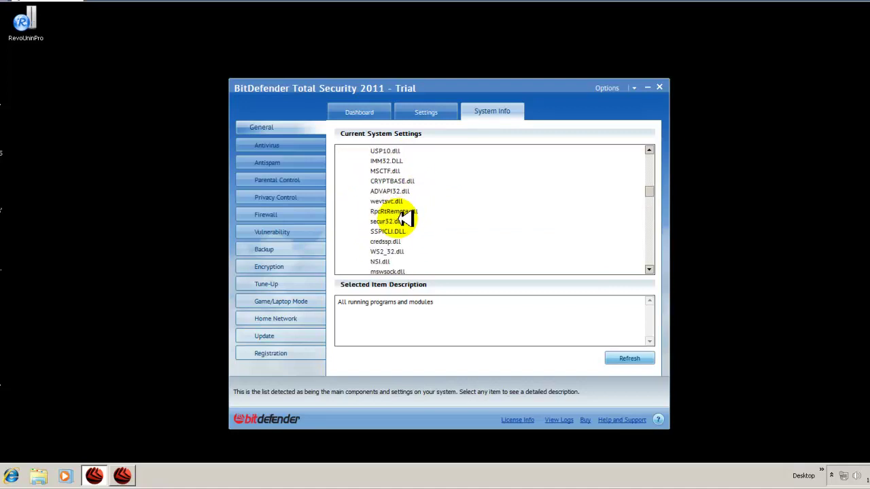
scroll(405, 223, down, 5)
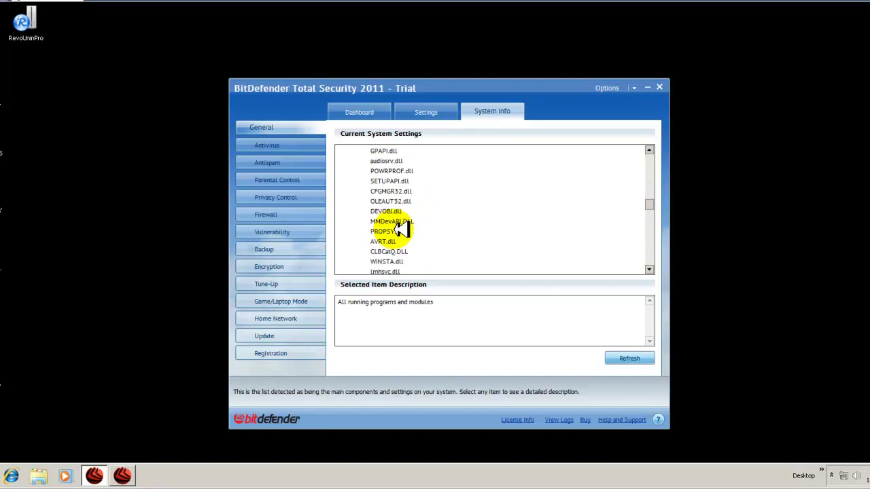
scroll(400, 229, down, 8)
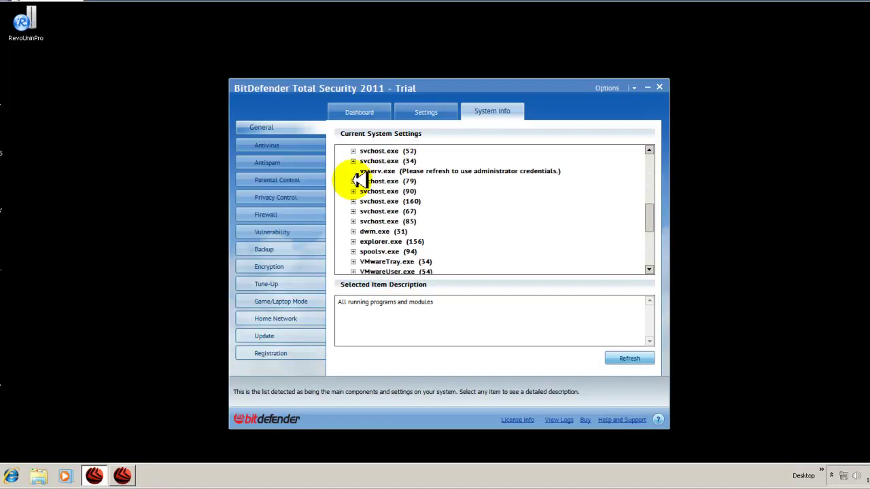
scroll(384, 204, down, 1)
scroll(435, 239, down, 1)
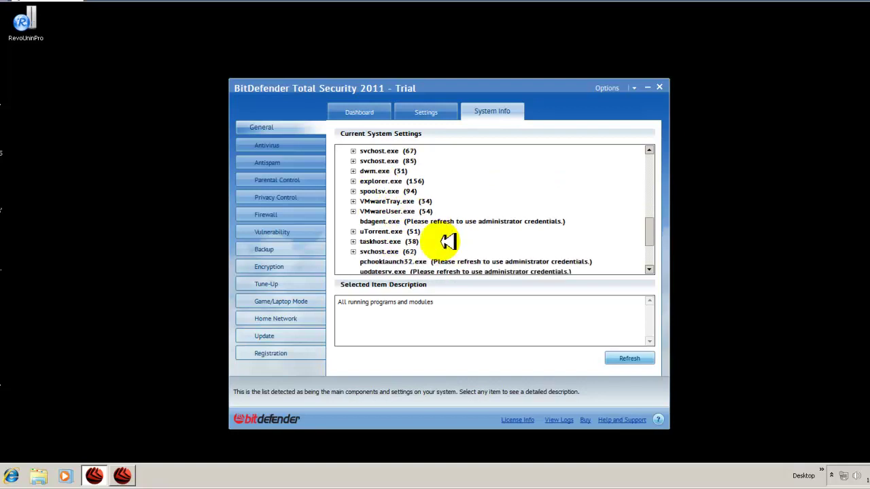
scroll(415, 246, down, 1)
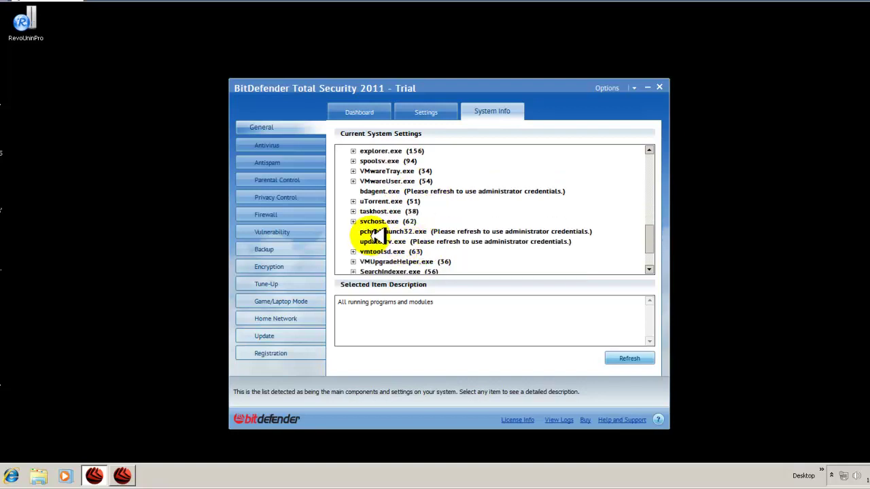
Finish looking through the running processes and collapse the Processes group in the current system settings
scroll(400, 231, down, 2)
scroll(398, 233, up, 7)
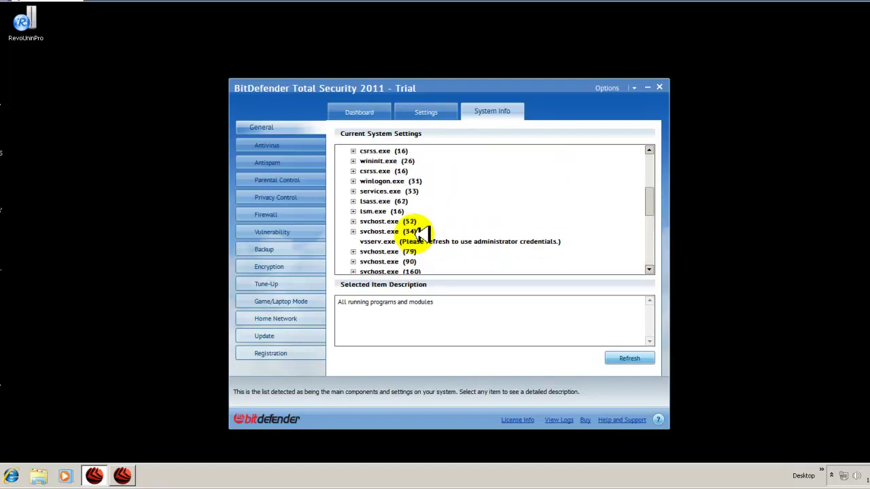
scroll(407, 224, up, 4)
scroll(366, 224, down, 1)
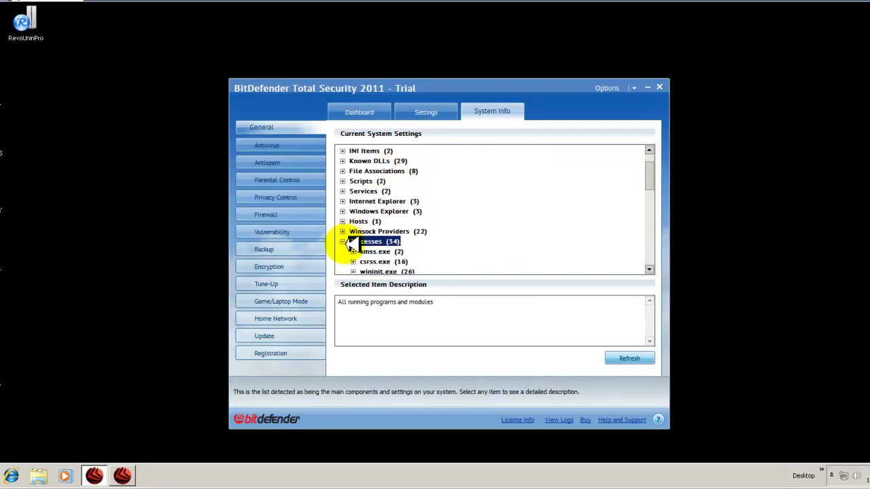
click(344, 242)
scroll(430, 224, up, 1)
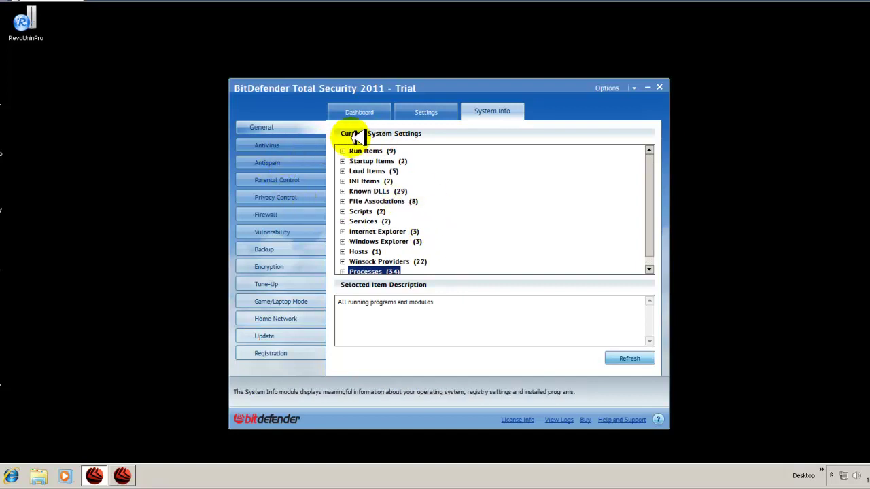
Look through the Antivirus module's Shield, Virus Scan, Exclusions and Quarantine pages, ending on the Shield page
click(287, 148)
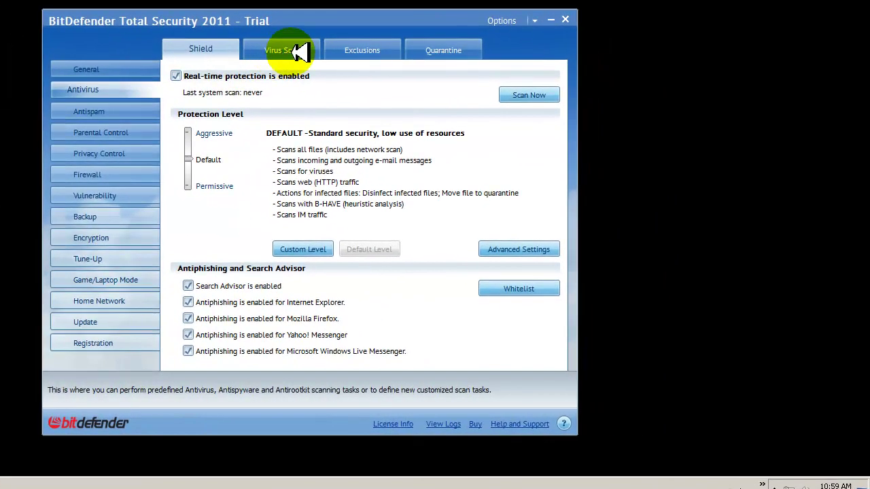
click(299, 52)
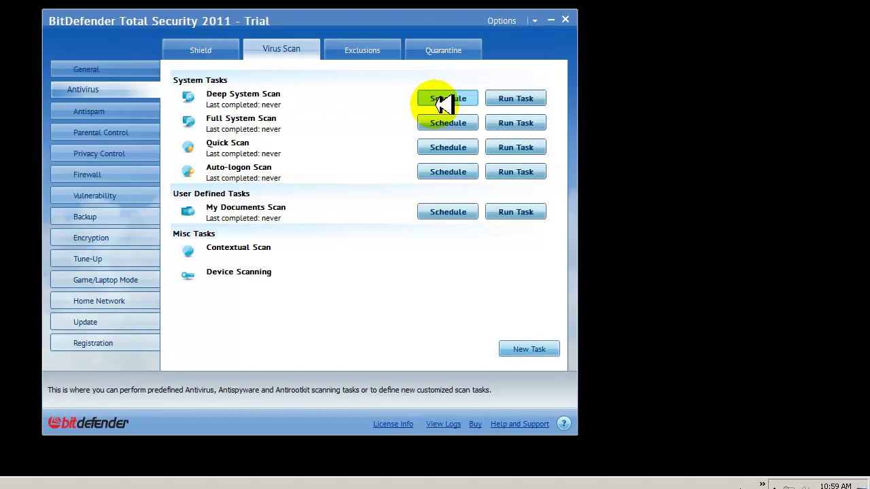
click(386, 47)
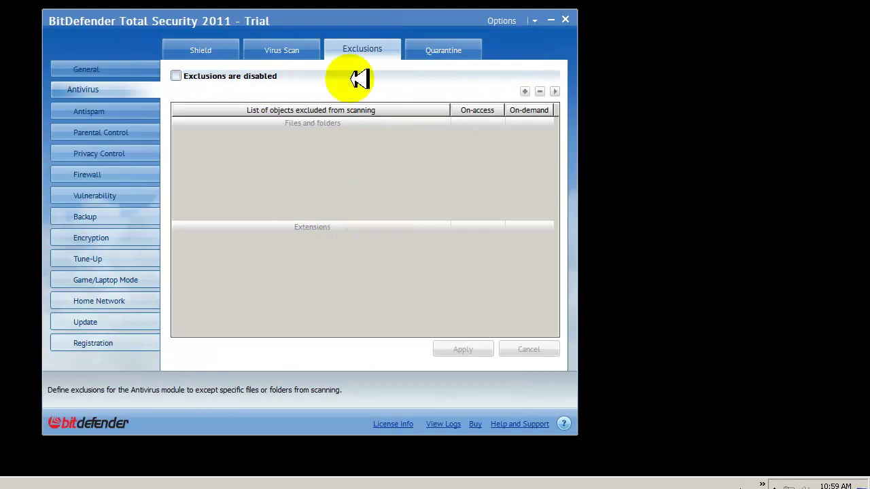
click(452, 50)
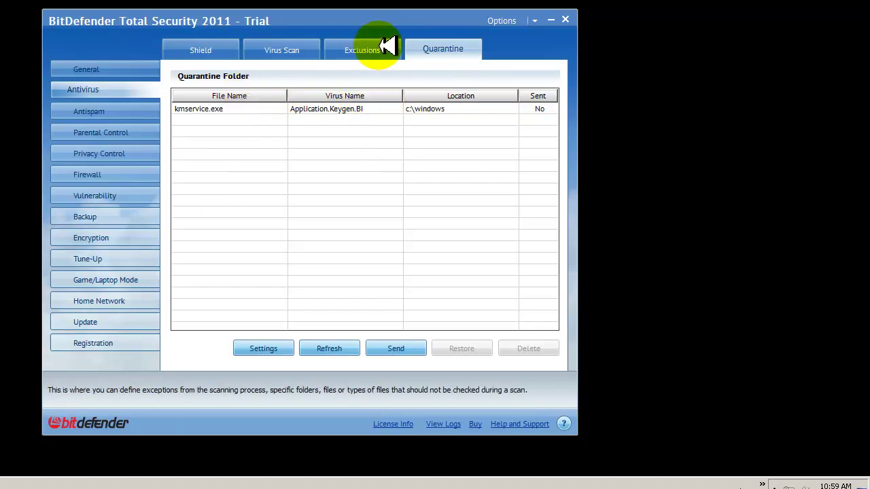
click(200, 49)
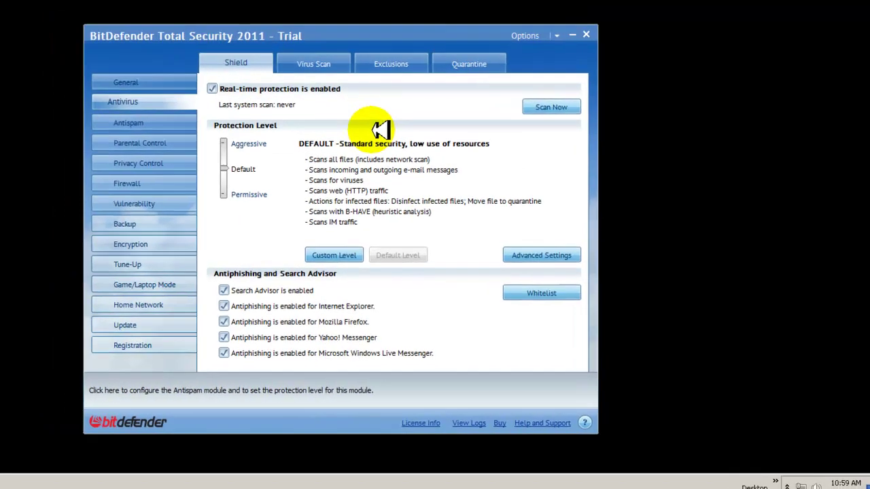
Review the opening pages of the Antispam, Parental Control, Privacy Control, Firewall and Vulnerability modules
click(89, 111)
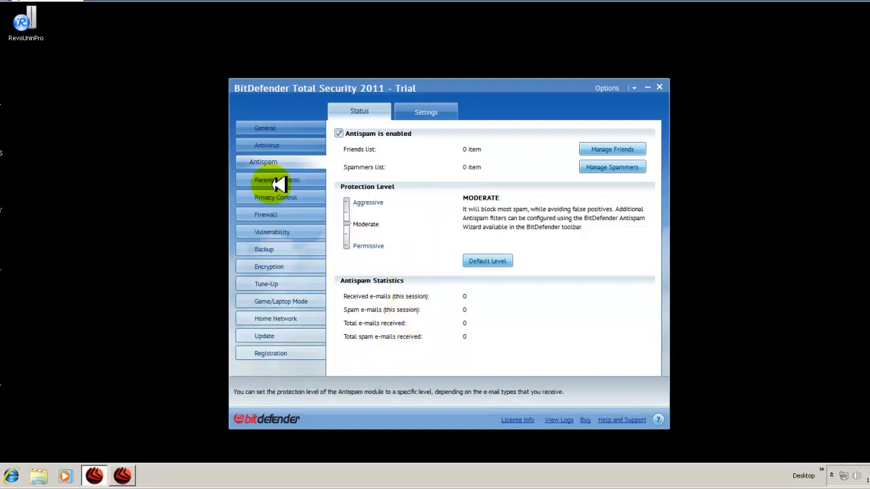
click(305, 180)
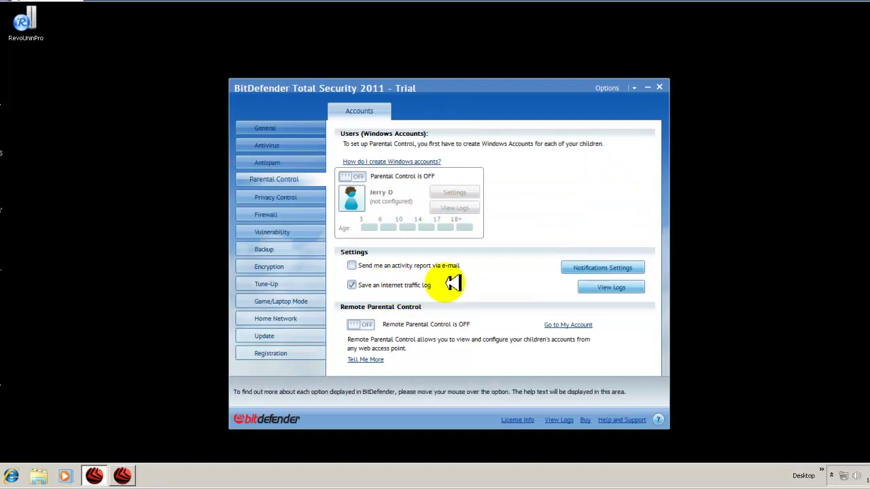
click(288, 197)
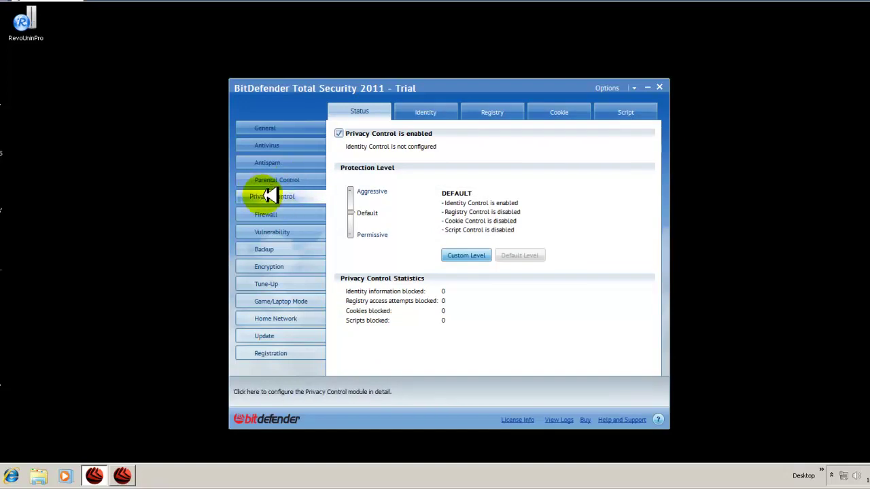
click(277, 215)
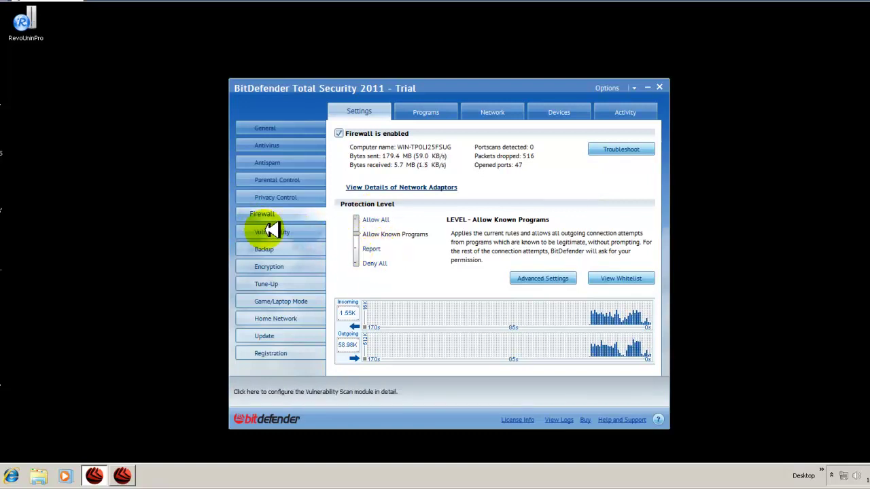
click(295, 231)
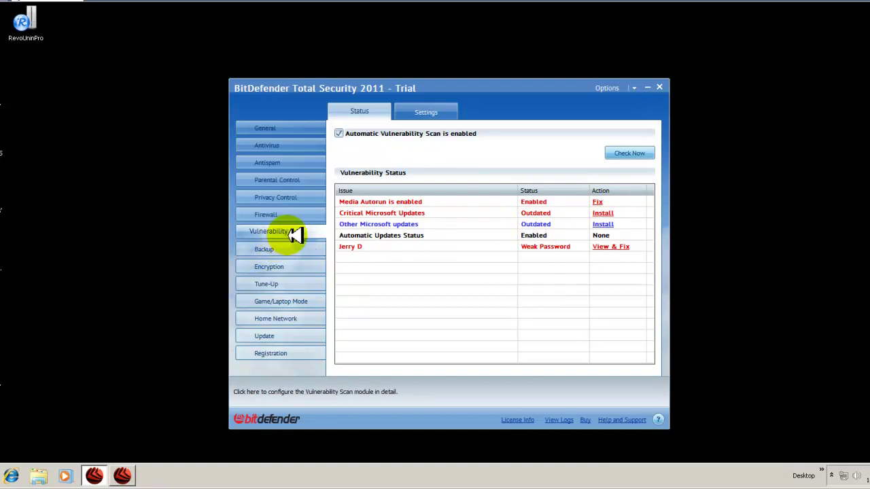
Review the opening pages of the Backup, Encryption, Tune-Up, Game/Laptop Mode, Home Network and Update modules
click(272, 249)
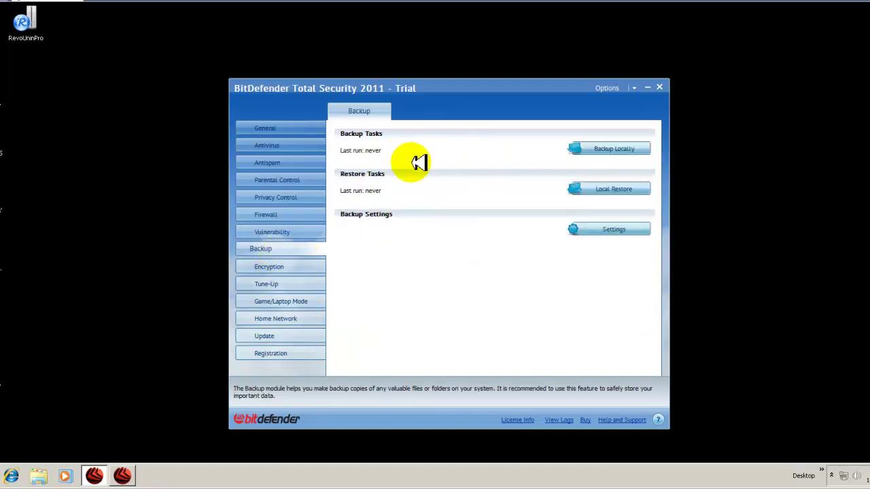
click(279, 267)
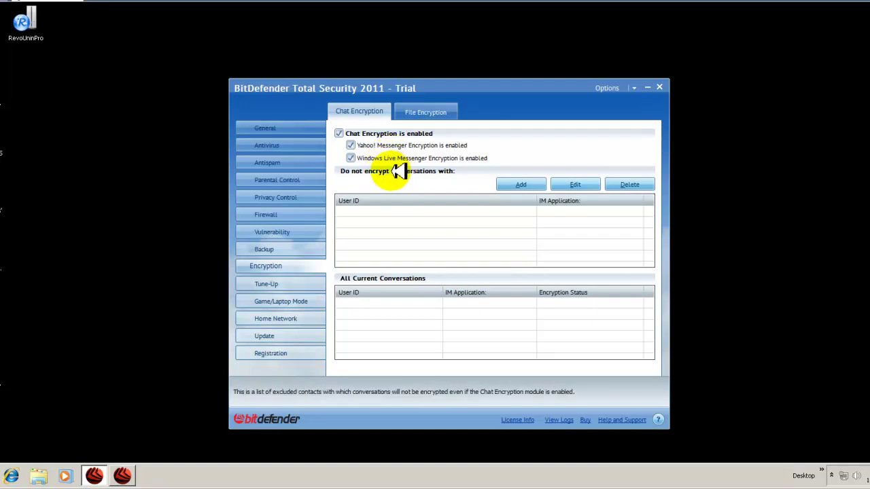
click(272, 283)
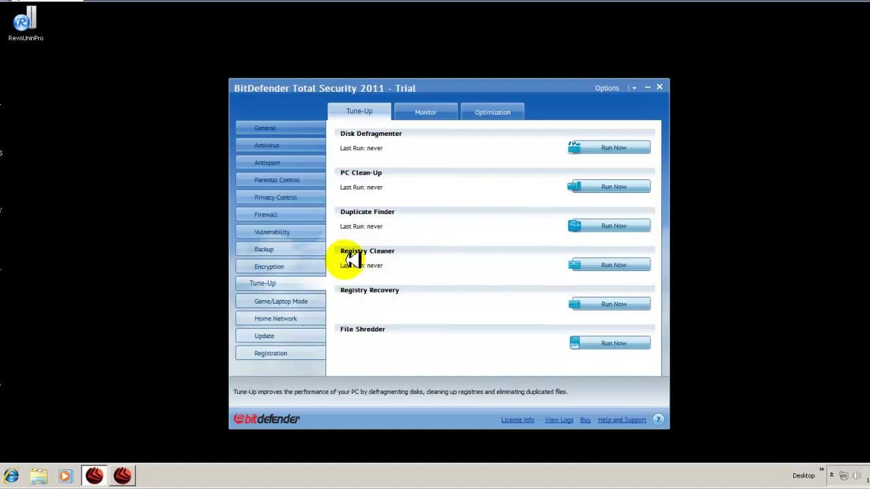
click(302, 301)
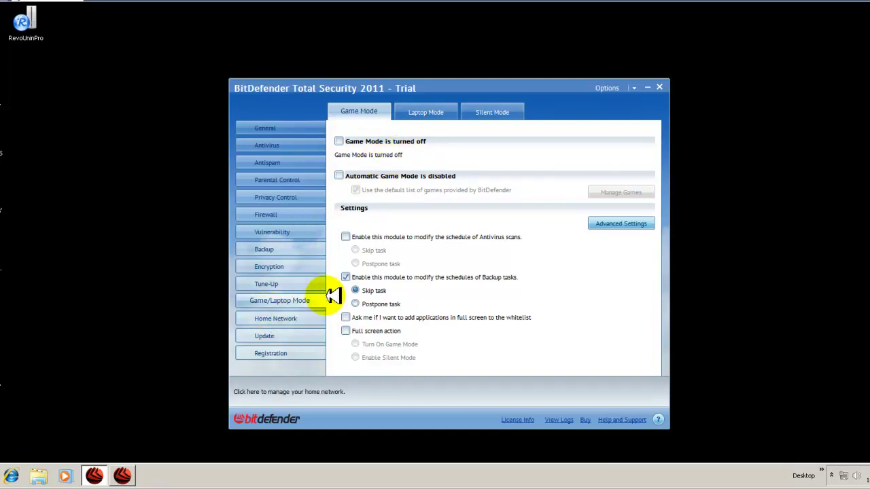
click(290, 314)
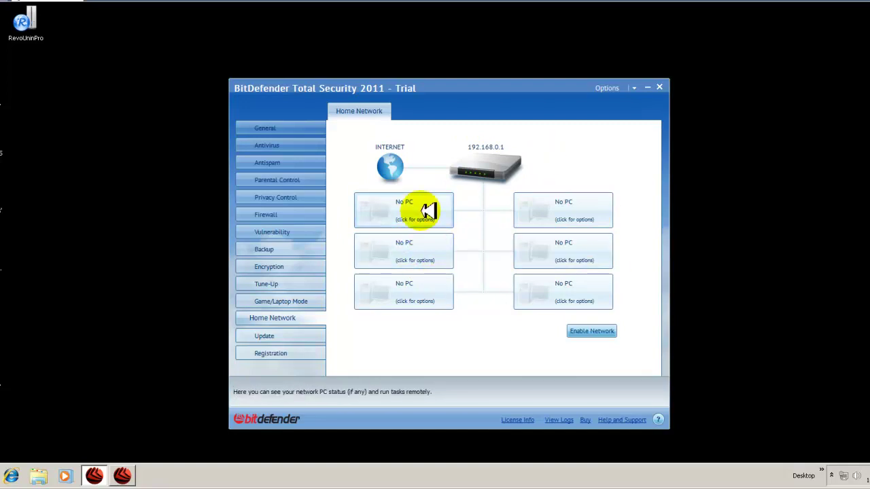
click(290, 334)
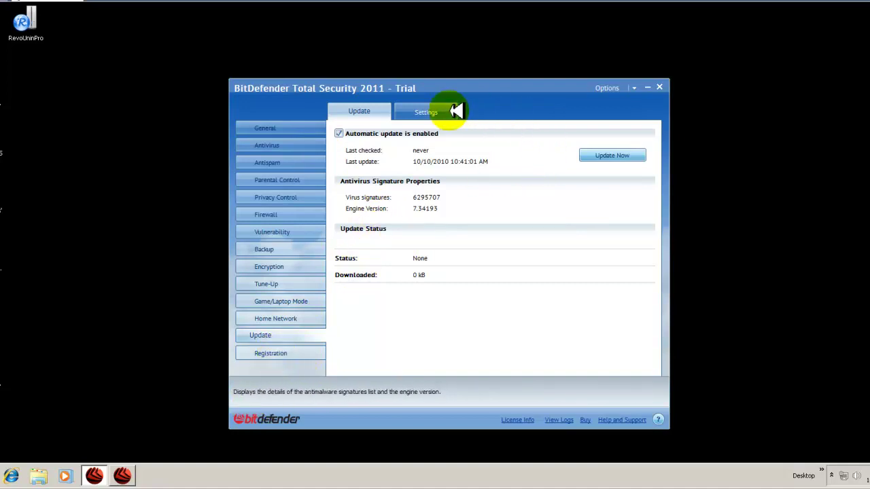
Return to the General module and display its dashboard with the security status and overview
click(267, 129)
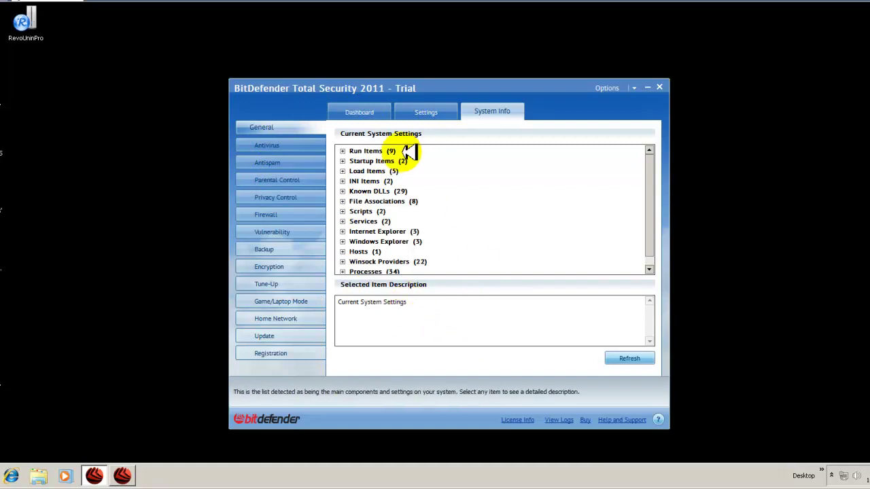
click(363, 114)
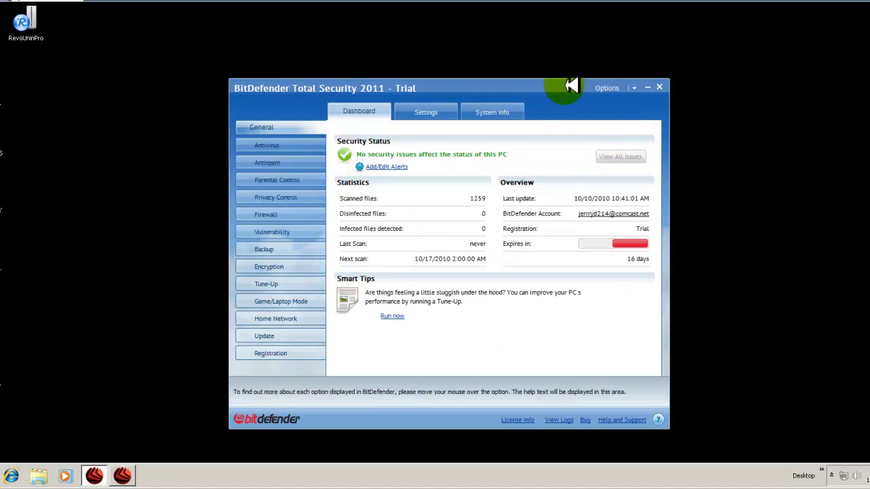
mouse_move(583, 78)
mouse_down()
mouse_move(598, 79)
mouse_move(581, 81)
mouse_up()
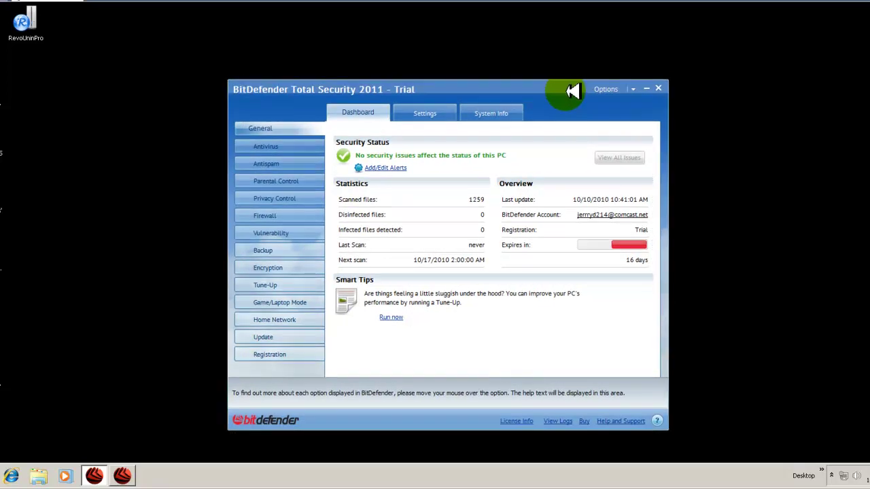